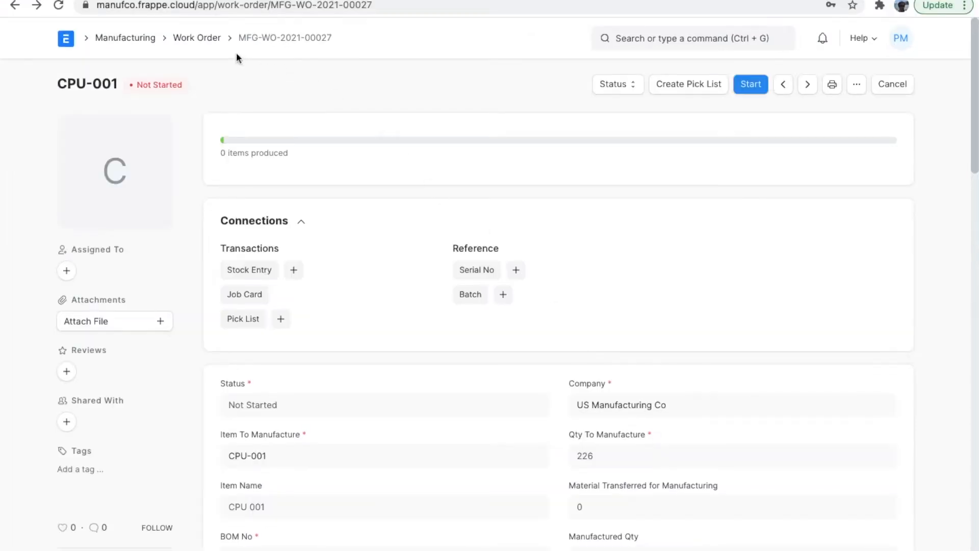
# Step: Assign all five Not Started work orders in the Work Order list to the responsible production user
pyautogui.click(199, 42)
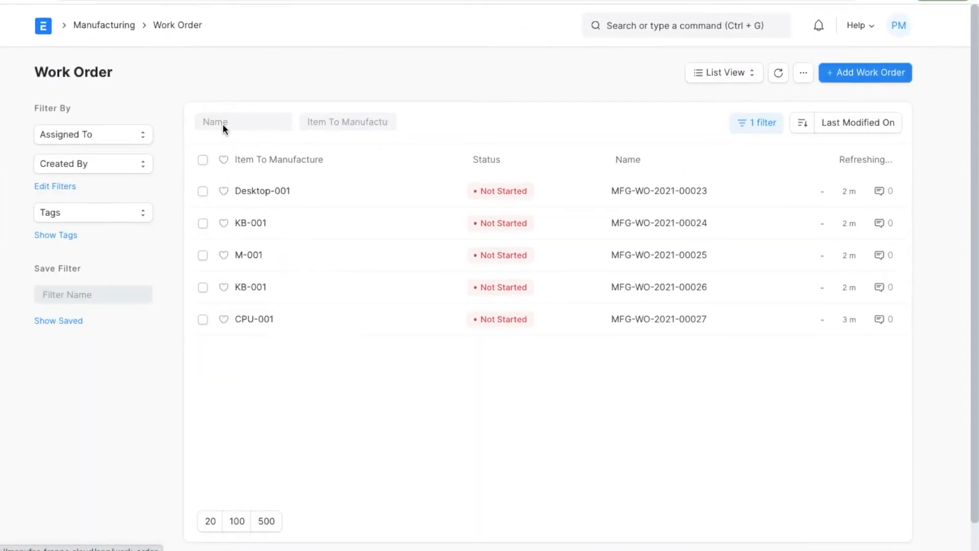
pyautogui.click(183, 149)
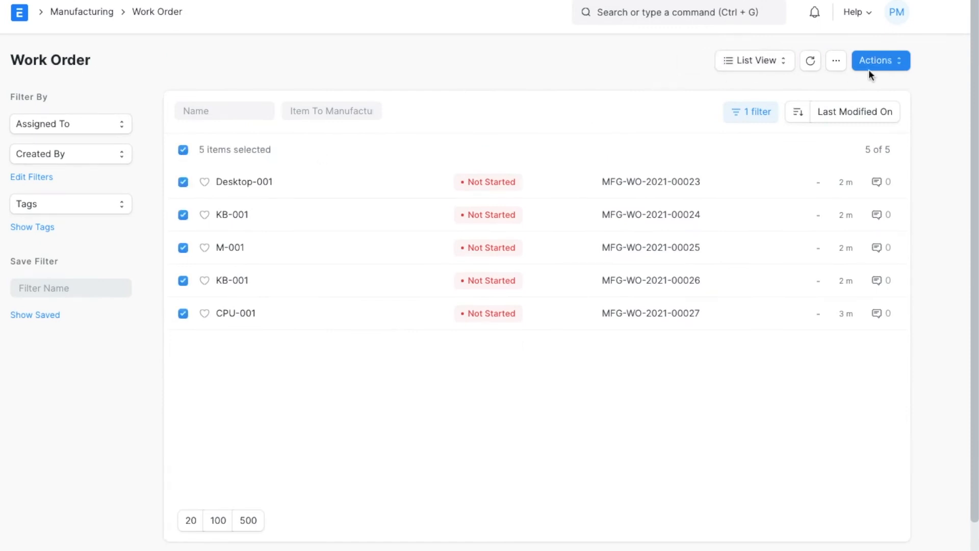
pyautogui.click(879, 61)
pyautogui.click(828, 119)
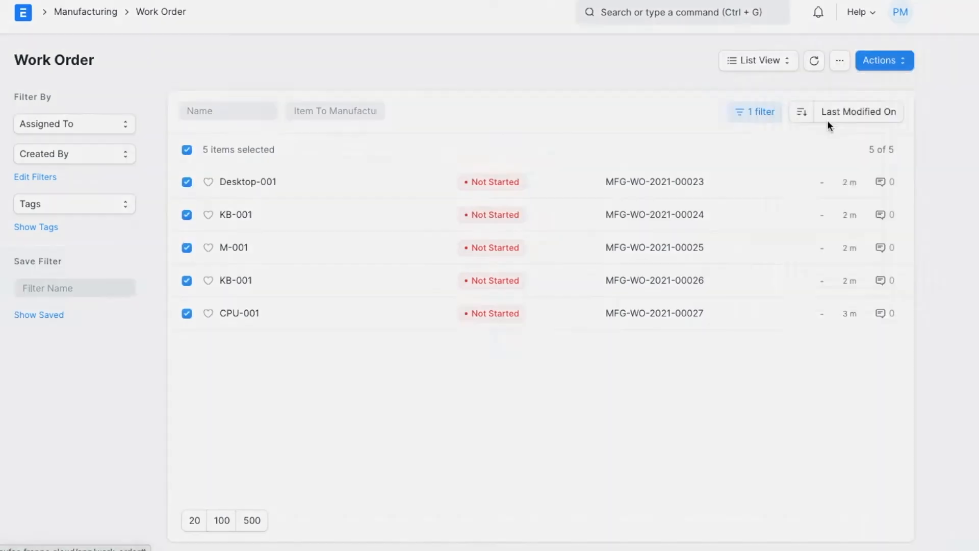
pyautogui.write('sam')
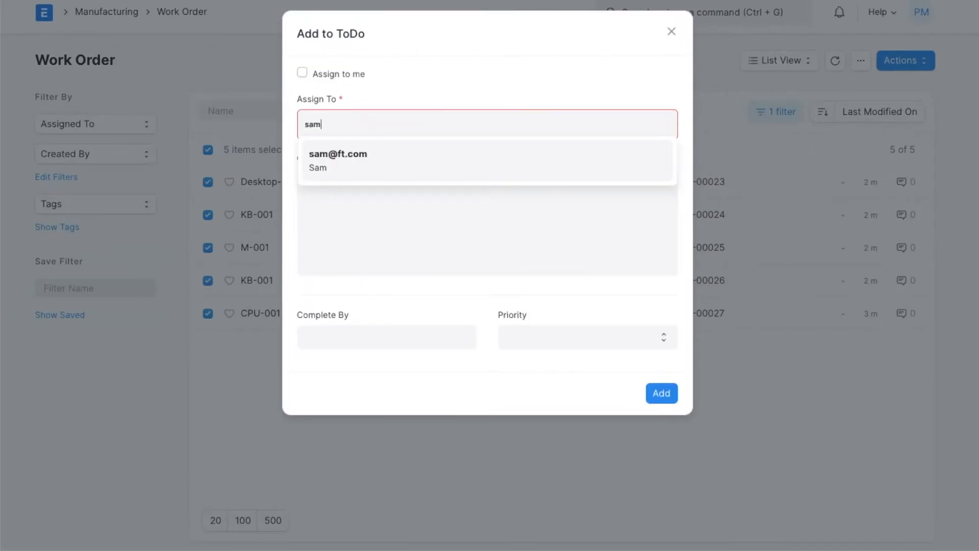
pyautogui.click(400, 172)
pyautogui.click(666, 416)
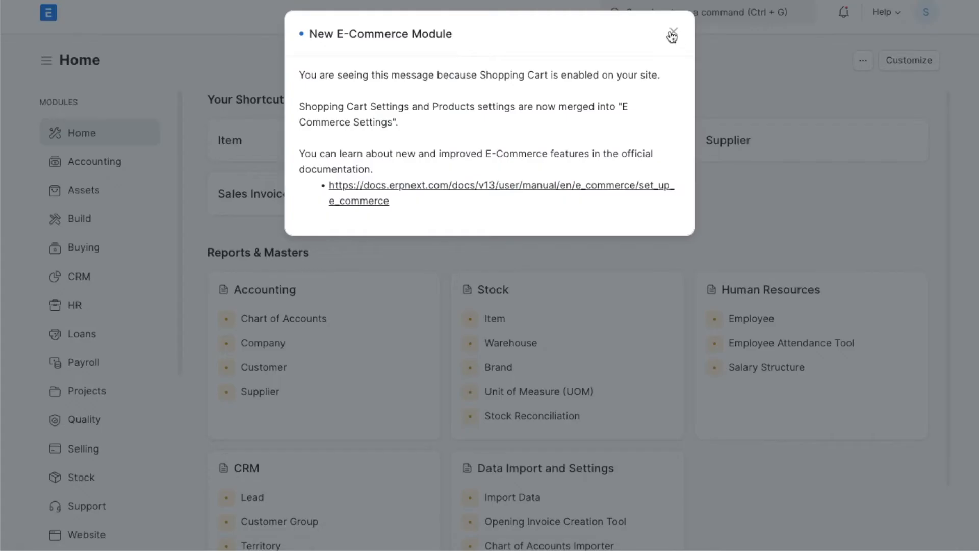
# Step: Dismiss the New E-Commerce Module message and check the notifications for newly assigned work orders
pyautogui.click(677, 37)
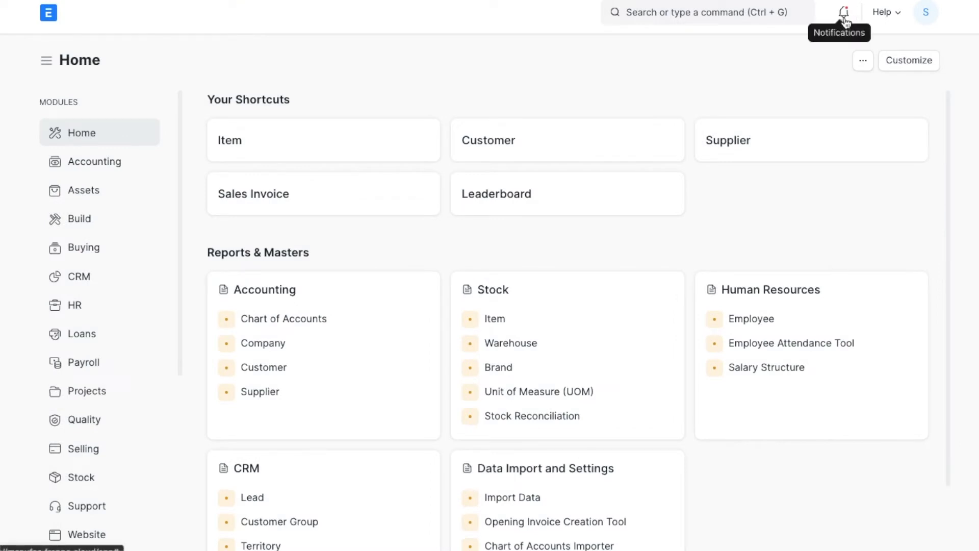
pyautogui.click(844, 22)
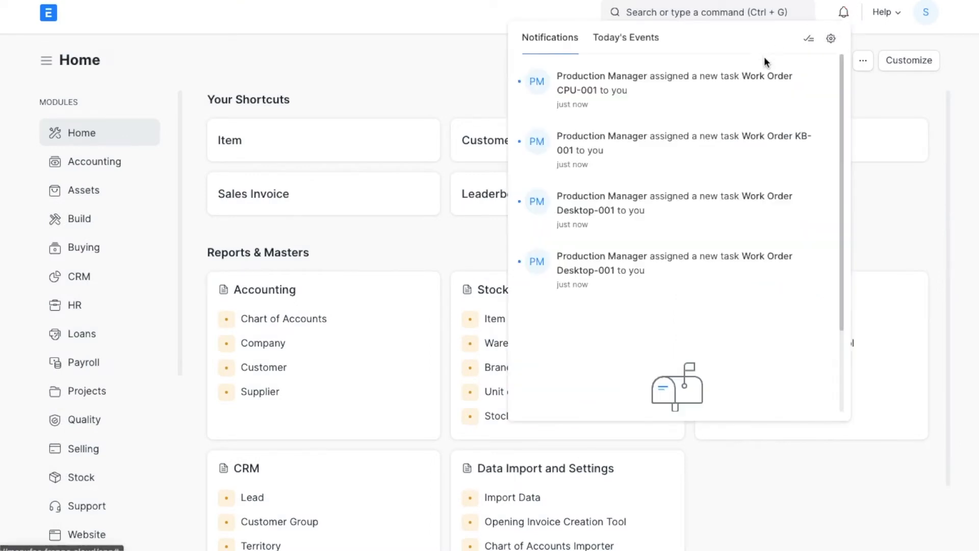
pyautogui.click(752, 97)
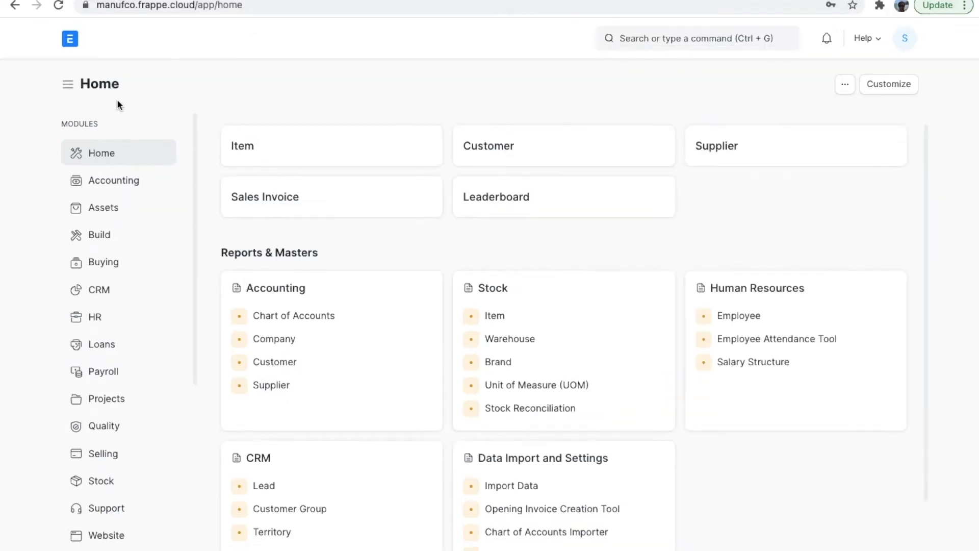
# Step: Open the Manufacturing module's Work Order list and filter it to the orders assigned to Me
pyautogui.scroll(-5, 136, 316)
pyautogui.click(146, 495)
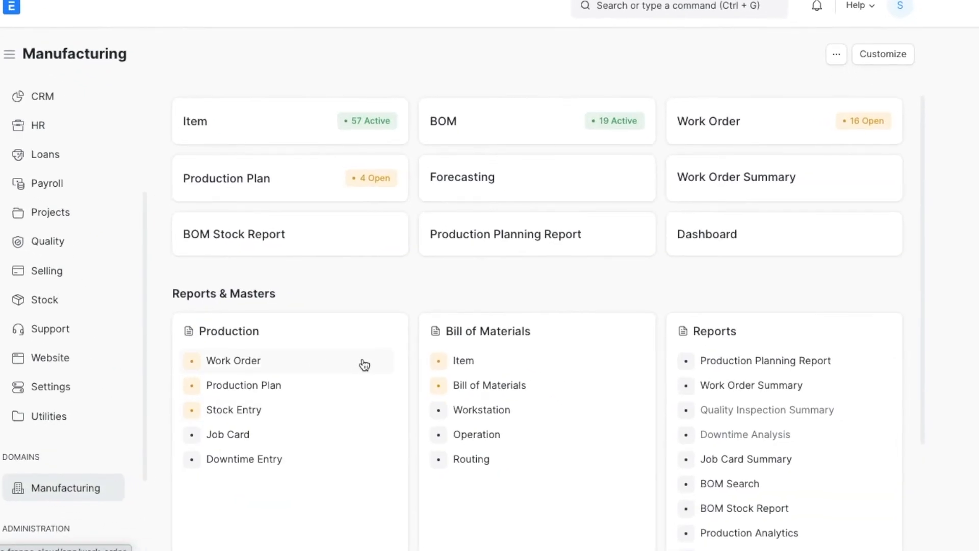
pyautogui.click(364, 364)
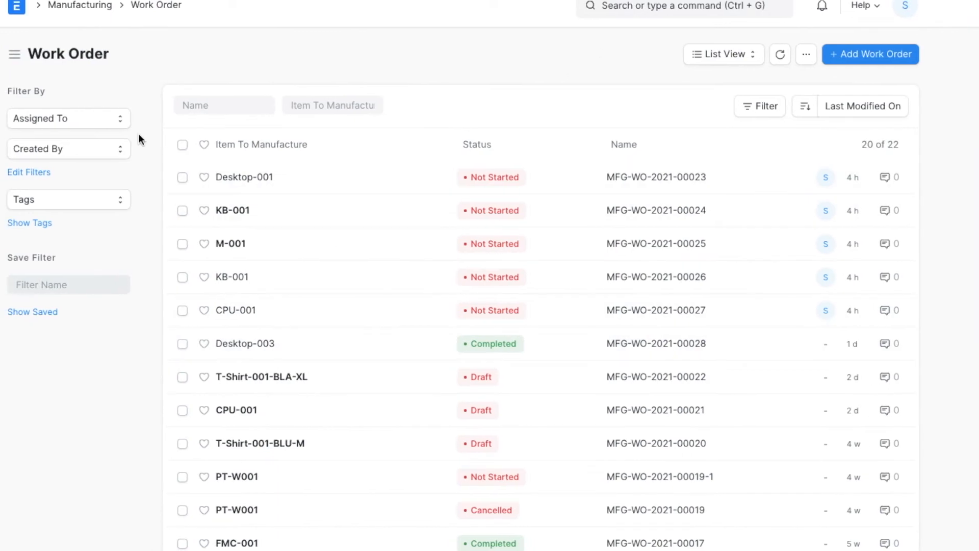
pyautogui.click(68, 122)
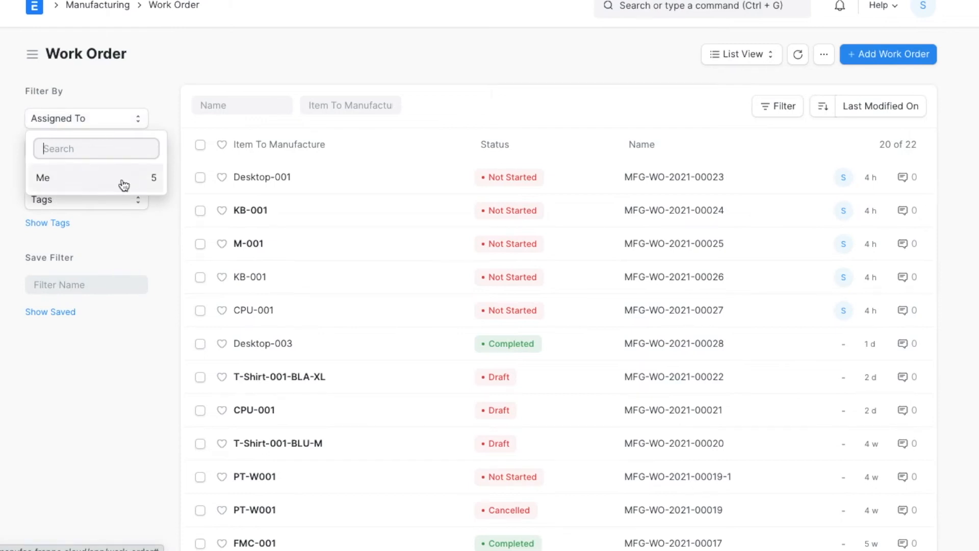
pyautogui.click(123, 183)
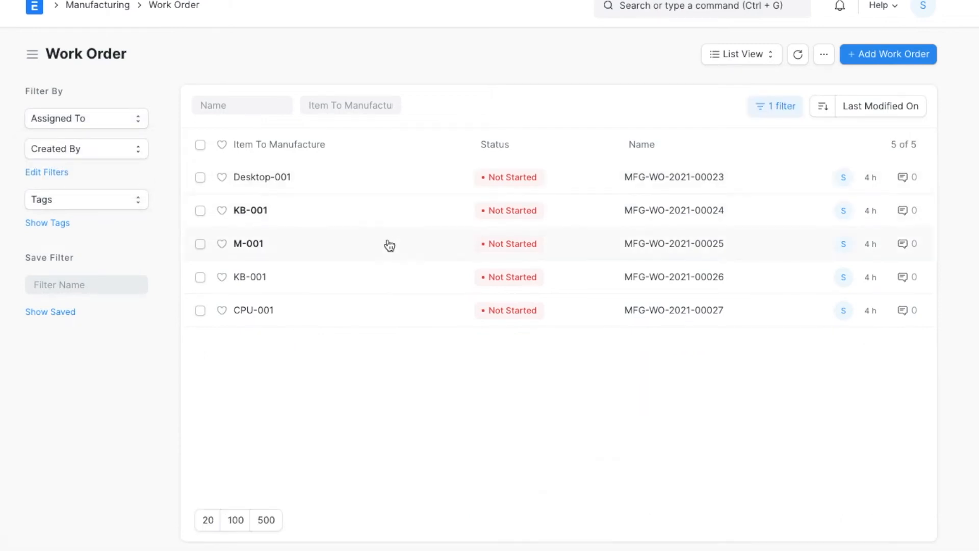
# Step: Show the work orders in Calendar View and open the first one scheduled on 13 October 2021
pyautogui.click(766, 60)
pyautogui.click(770, 197)
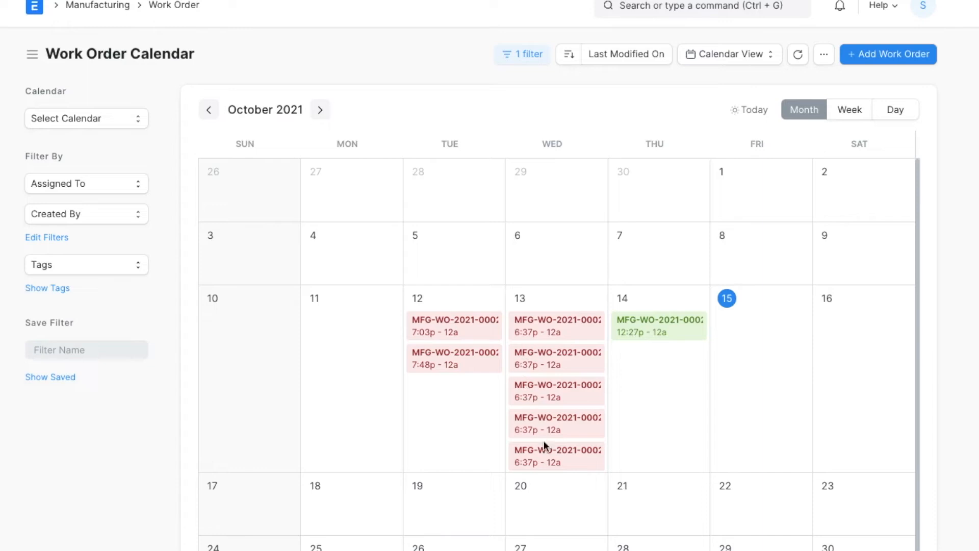
pyautogui.click(567, 332)
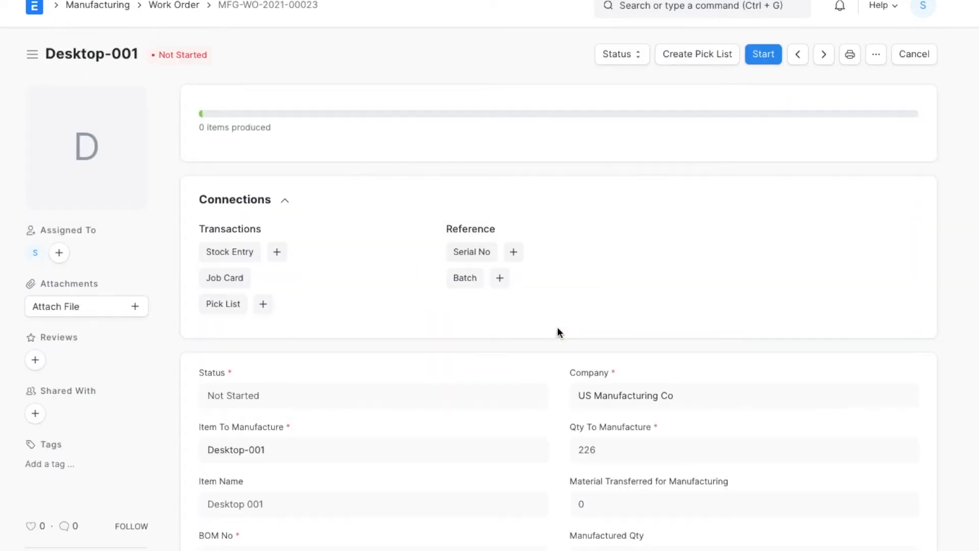
# Step: Start the CPU-001 work order from the Work Order list and create its material transfer stock entry for a quantity of 226
pyautogui.click(170, 6)
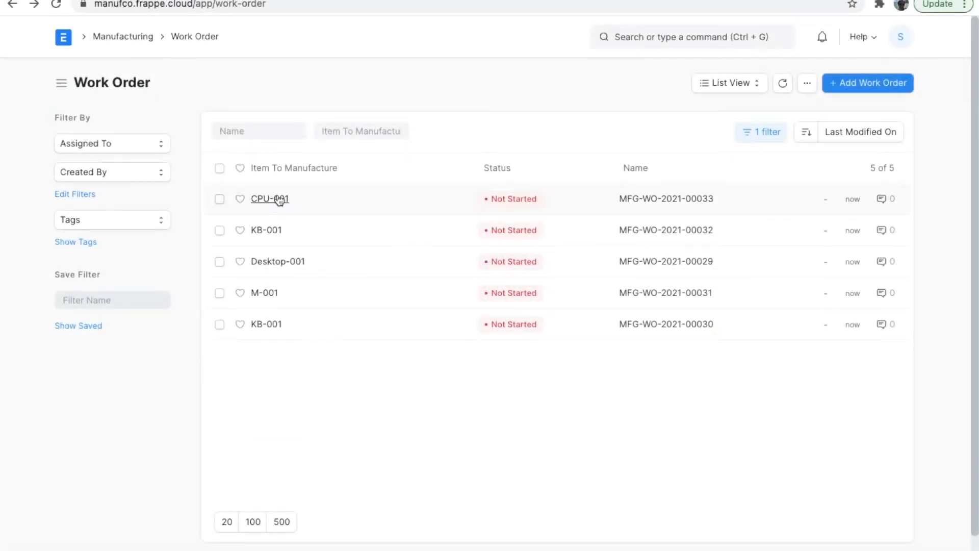
pyautogui.click(280, 202)
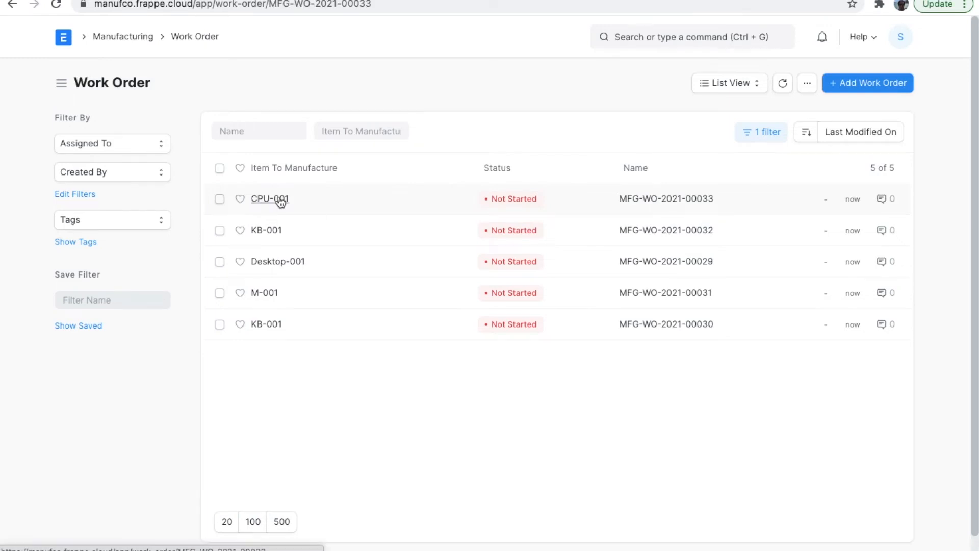
pyautogui.scroll(-3, 395, 280)
pyautogui.scroll(-3, 396, 276)
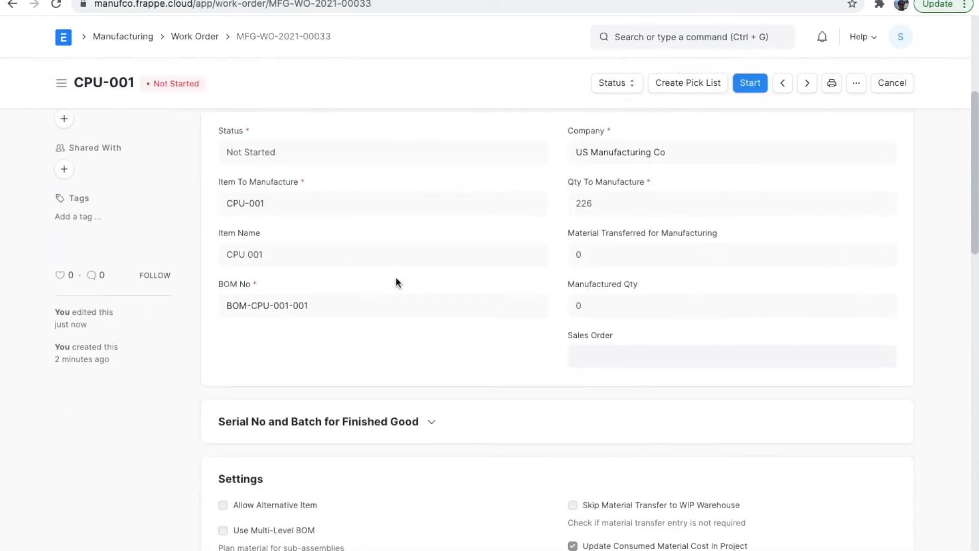
pyautogui.click(761, 94)
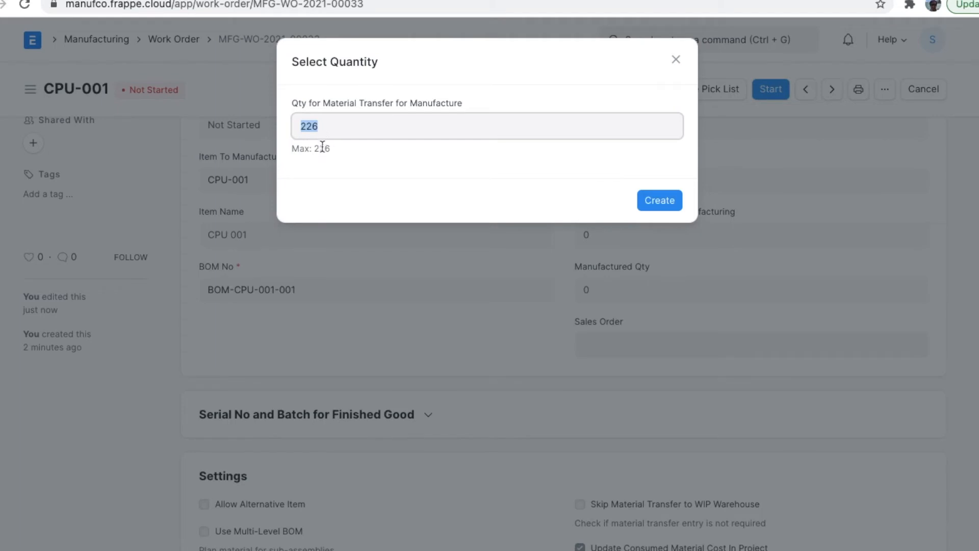
pyautogui.click(652, 202)
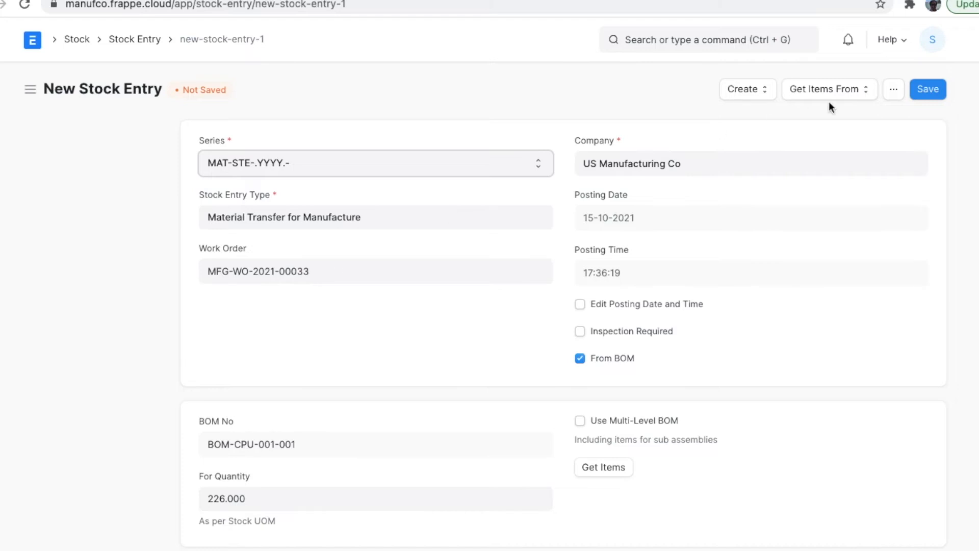
# Step: Save the Material Transfer for Manufacture stock entry and submit it permanently
pyautogui.click(936, 97)
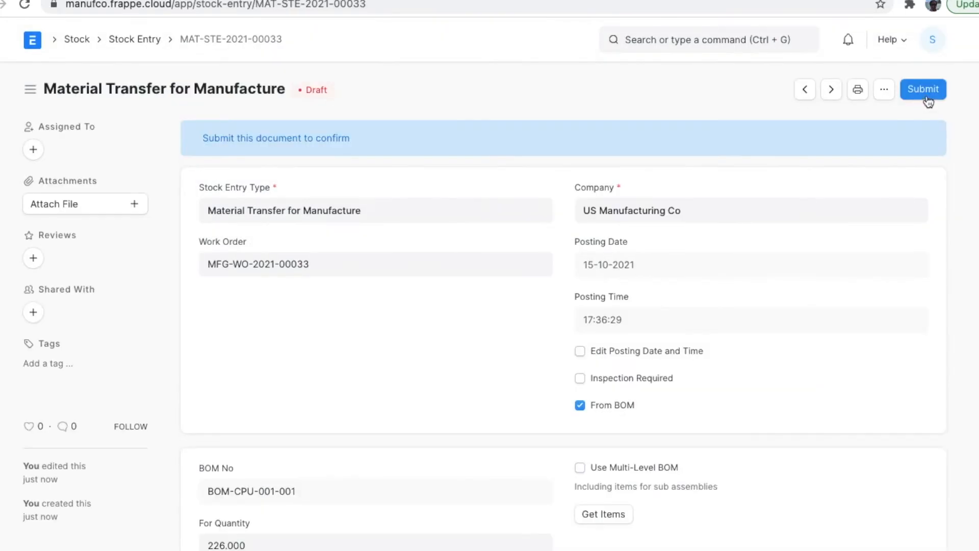
pyautogui.scroll(-10, 432, 348)
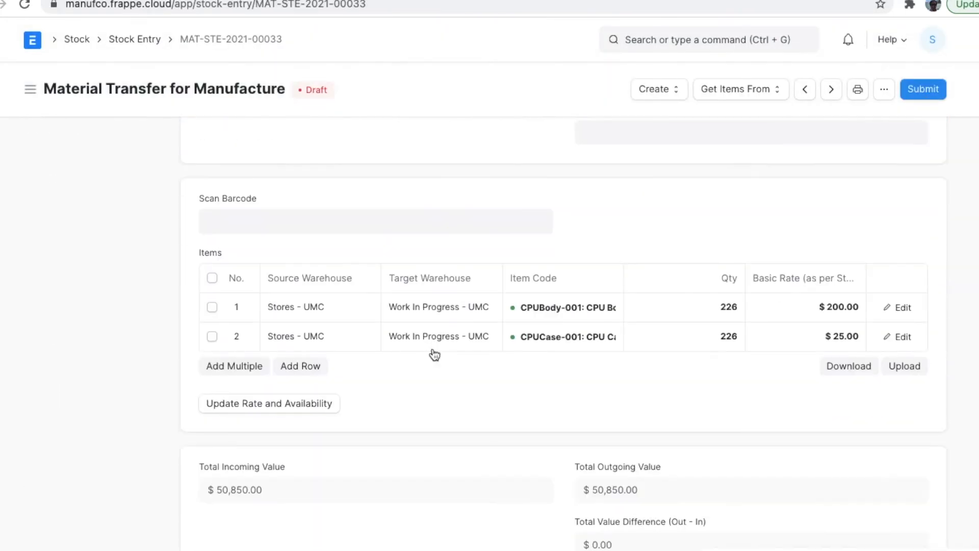
pyautogui.click(924, 89)
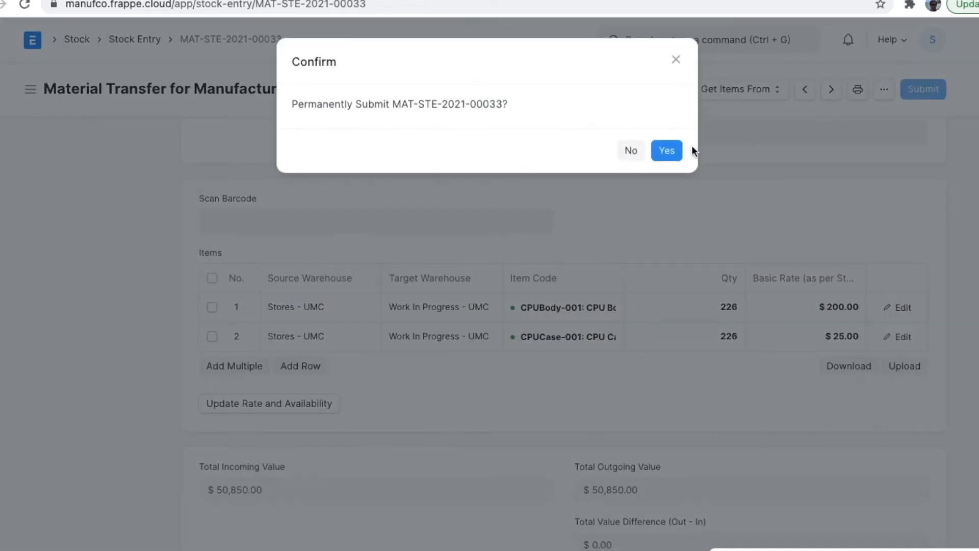
pyautogui.click(666, 144)
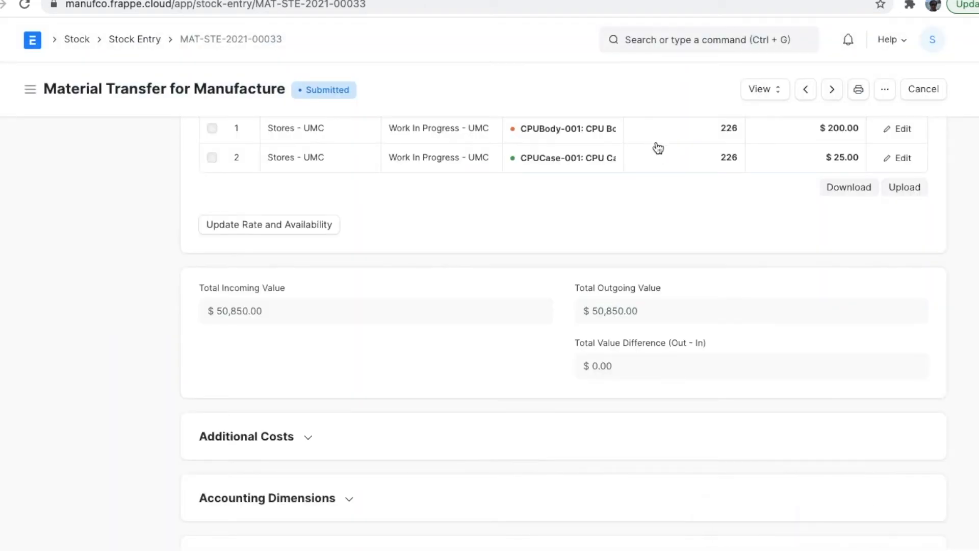
# Step: View the Stock Ledger for the submitted Material Transfer for Manufacture entry
pyautogui.scroll(4, 576, 238)
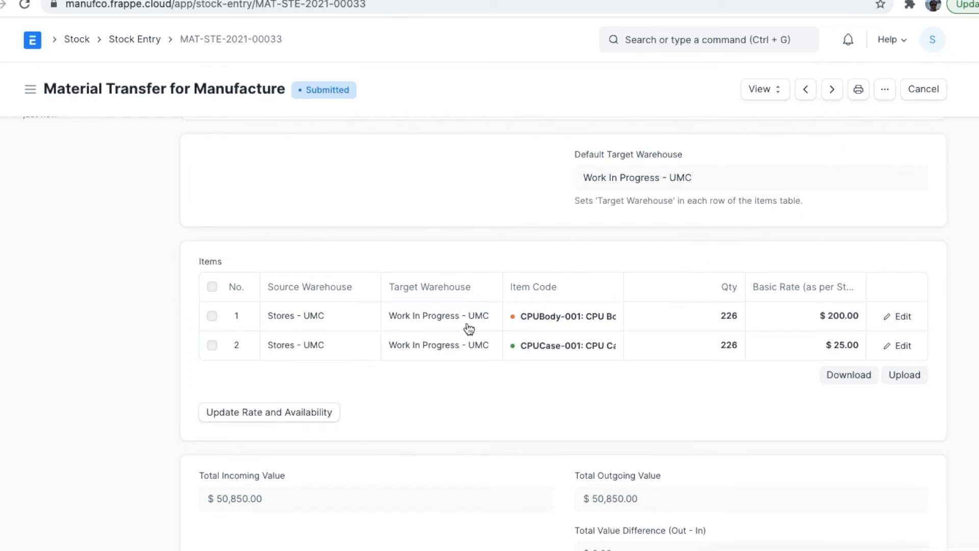
pyautogui.click(762, 99)
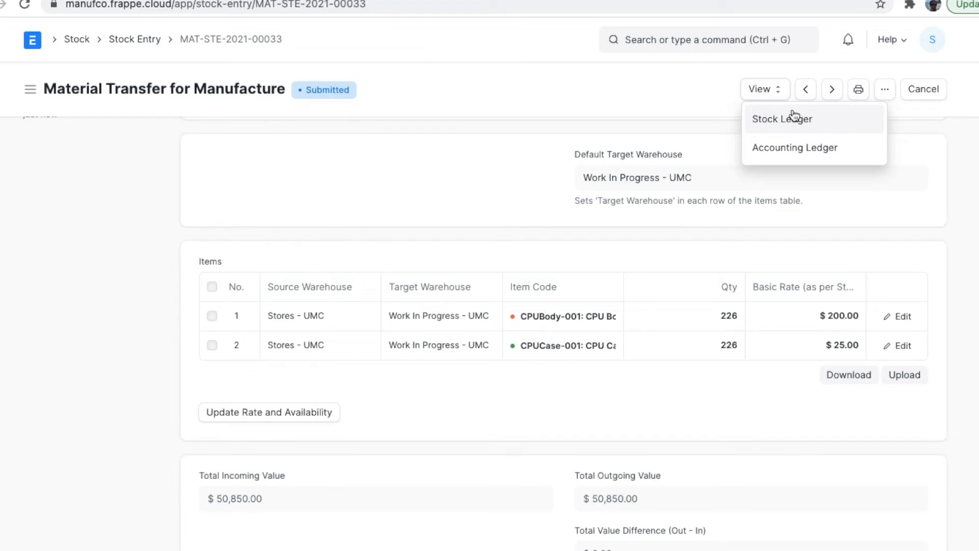
pyautogui.click(839, 127)
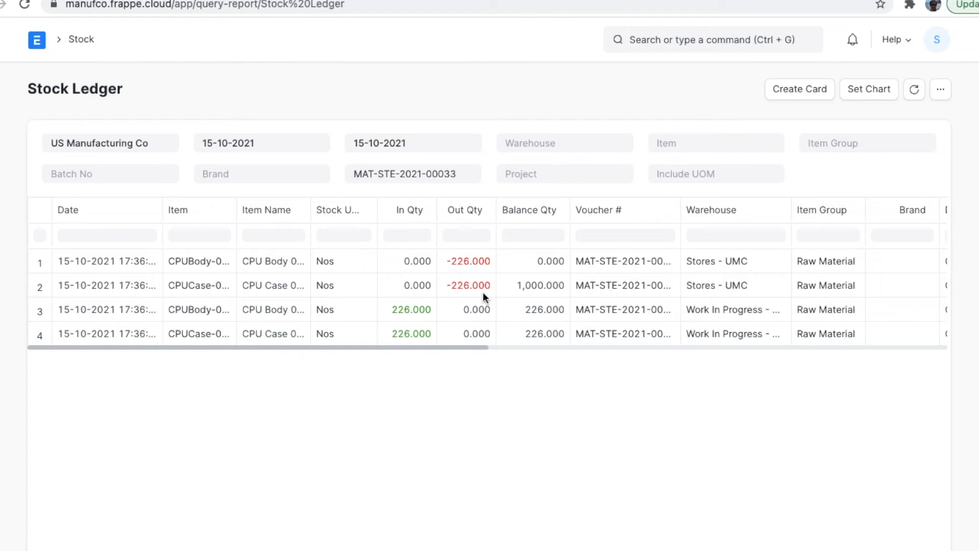
# Step: Return to the CPU-001 work order and examine its warehouses and the transferred quantities of its required items
pyautogui.hscroll(-5, 482, 292)
pyautogui.click(275, 220)
pyautogui.scroll(-8, 472, 357)
pyautogui.scroll(-5, 474, 354)
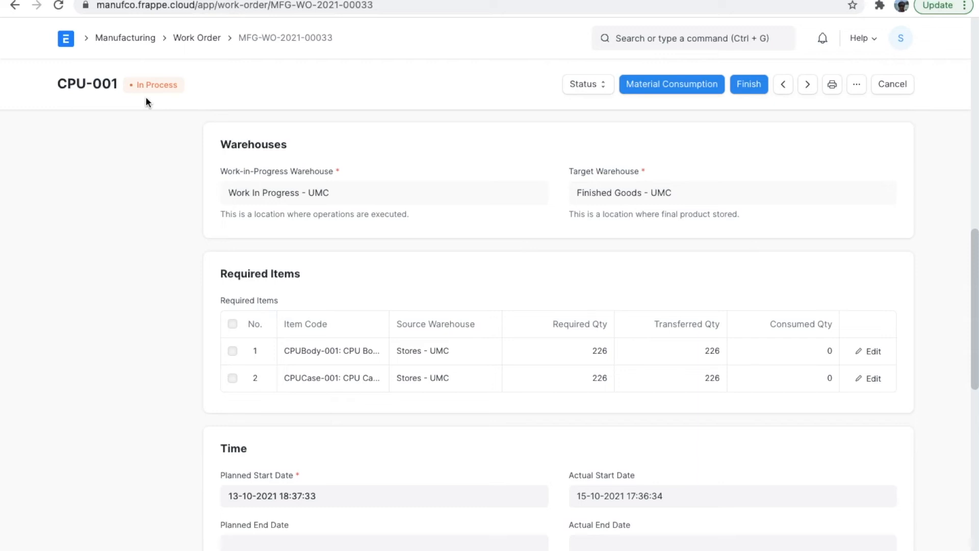
# Step: Finish the CPU-001 work order by creating a Manufacture stock entry for a quantity of 226, and review its items
pyautogui.click(762, 91)
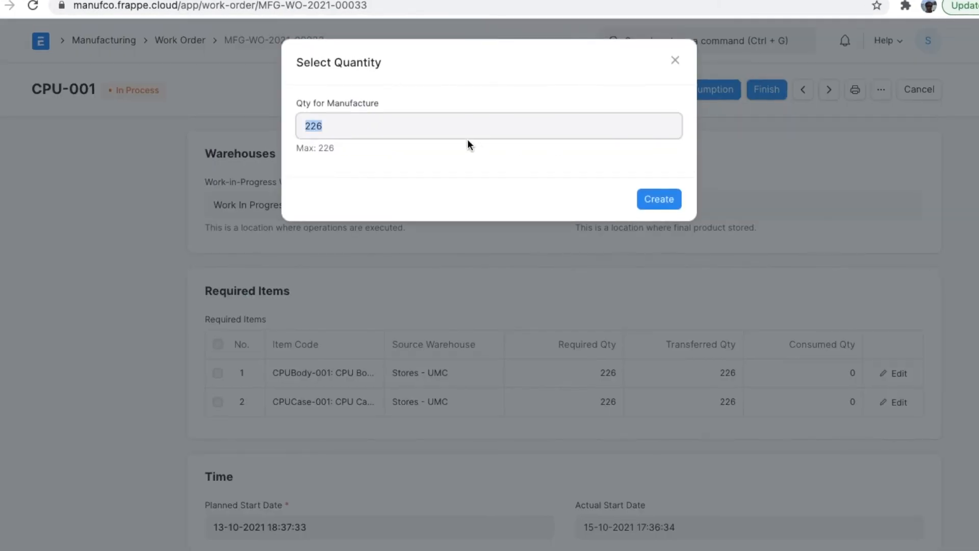
pyautogui.click(657, 198)
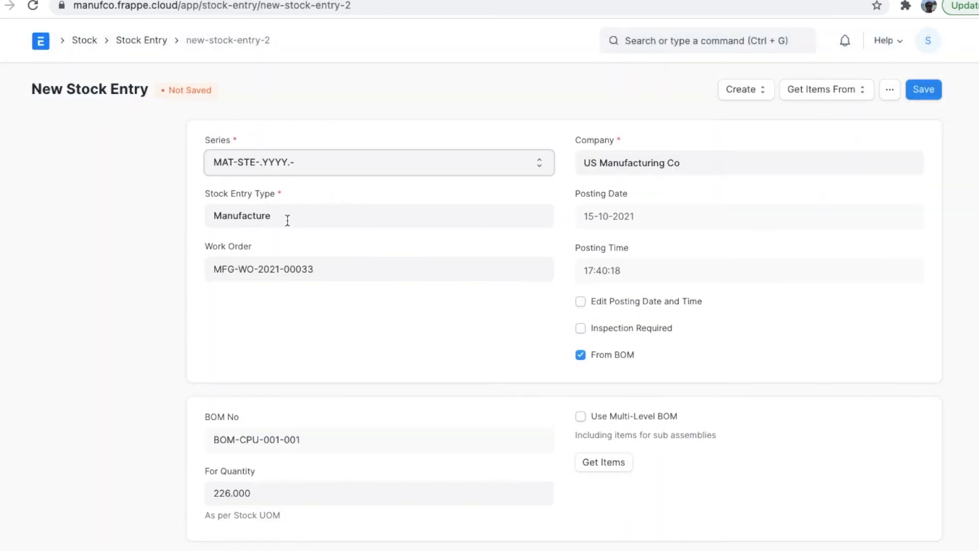
pyautogui.scroll(-6, 352, 252)
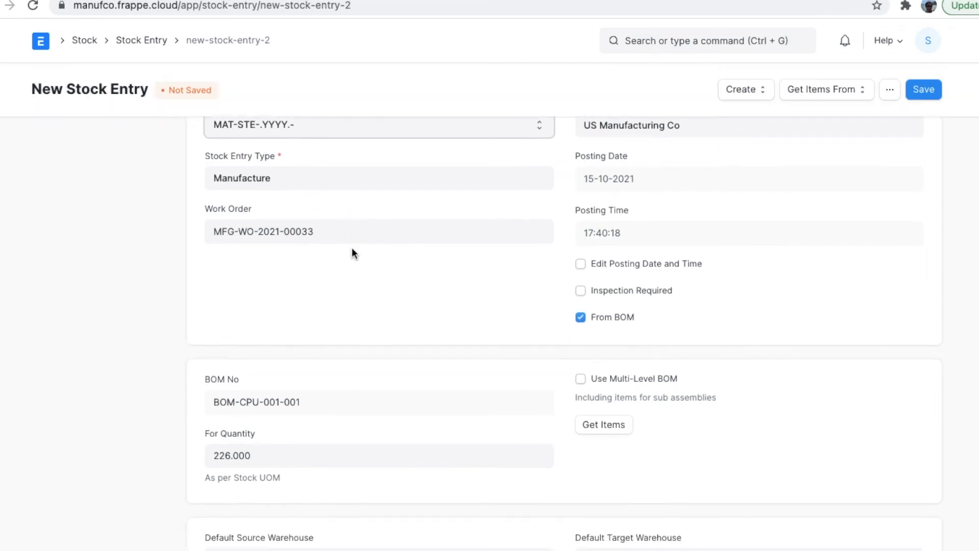
pyautogui.scroll(-4, 352, 252)
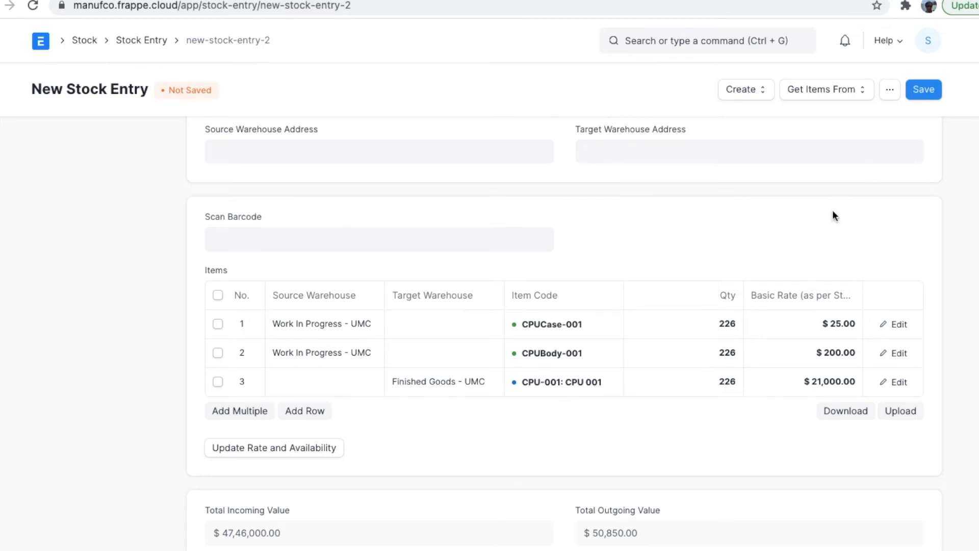
# Step: Save the Manufacture stock entry for CPU-001 and submit it permanently
pyautogui.click(923, 91)
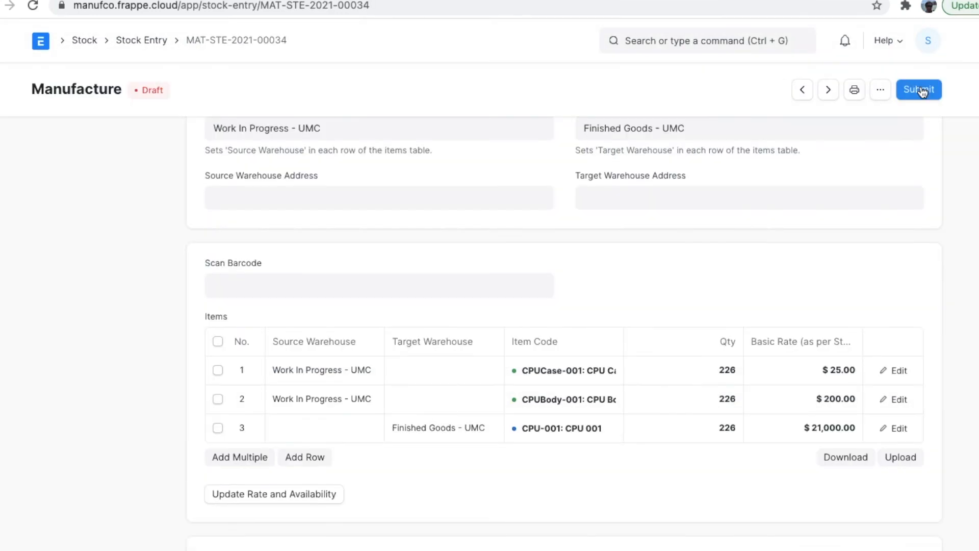
pyautogui.click(919, 95)
pyautogui.click(678, 152)
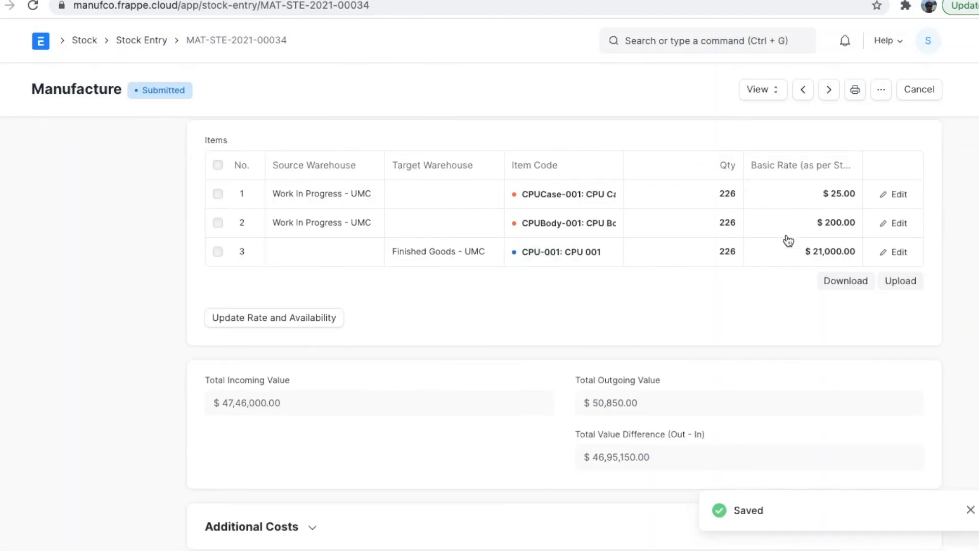
# Step: View the Stock Ledger for the submitted Manufacture stock entry
pyautogui.scroll(3, 788, 241)
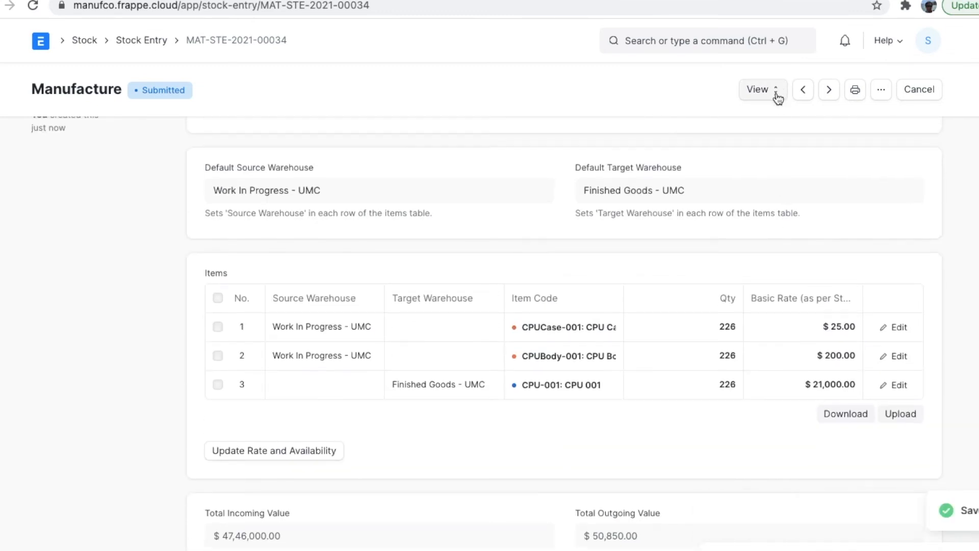
pyautogui.click(775, 97)
pyautogui.click(785, 119)
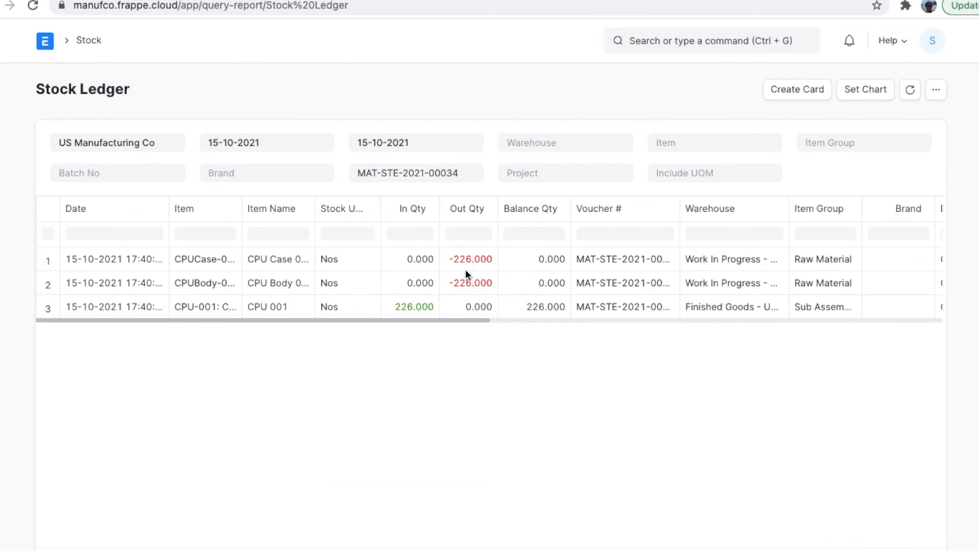
# Step: Return from the Stock Ledger to the CPU-001 work order and examine its status, warehouses and the consumed quantities of its required items
pyautogui.hscroll(-5, 478, 262)
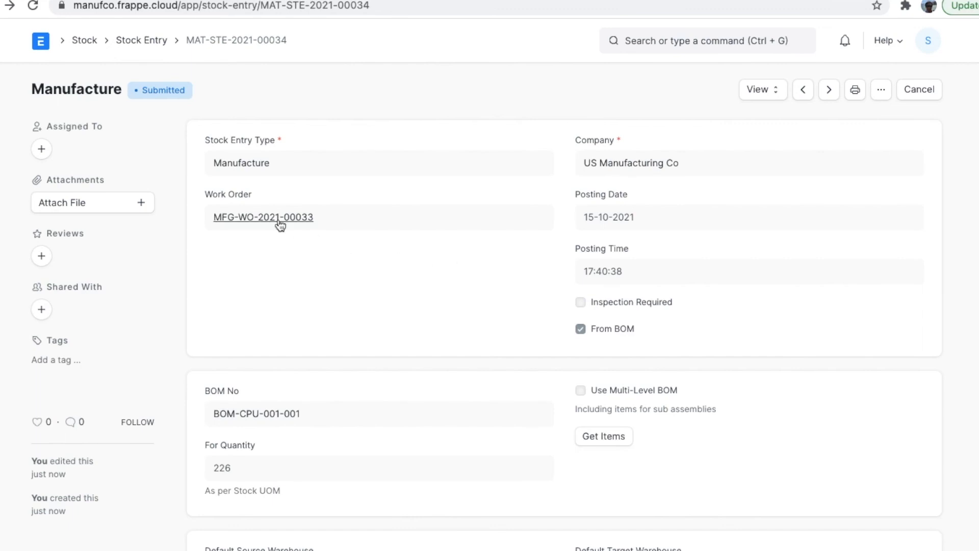
pyautogui.click(280, 225)
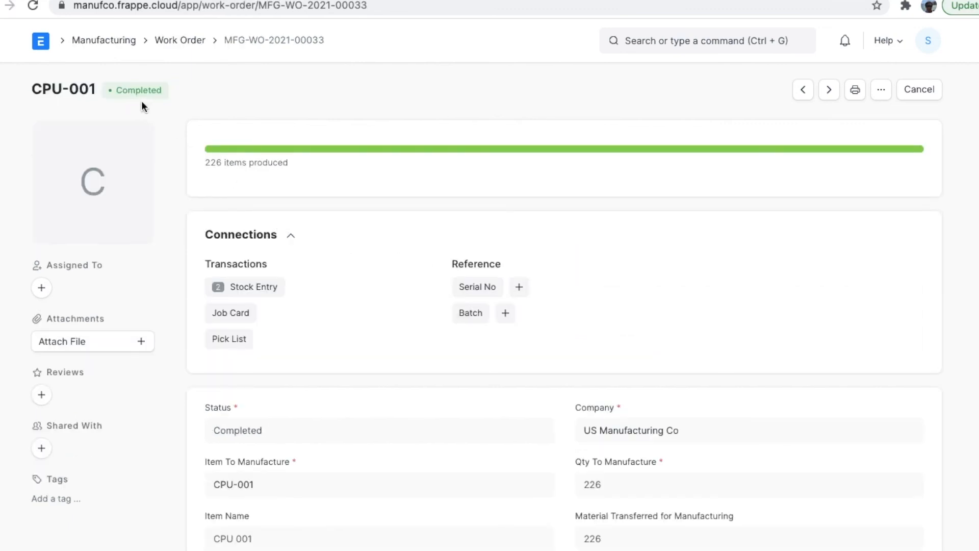
pyautogui.scroll(-15, 369, 311)
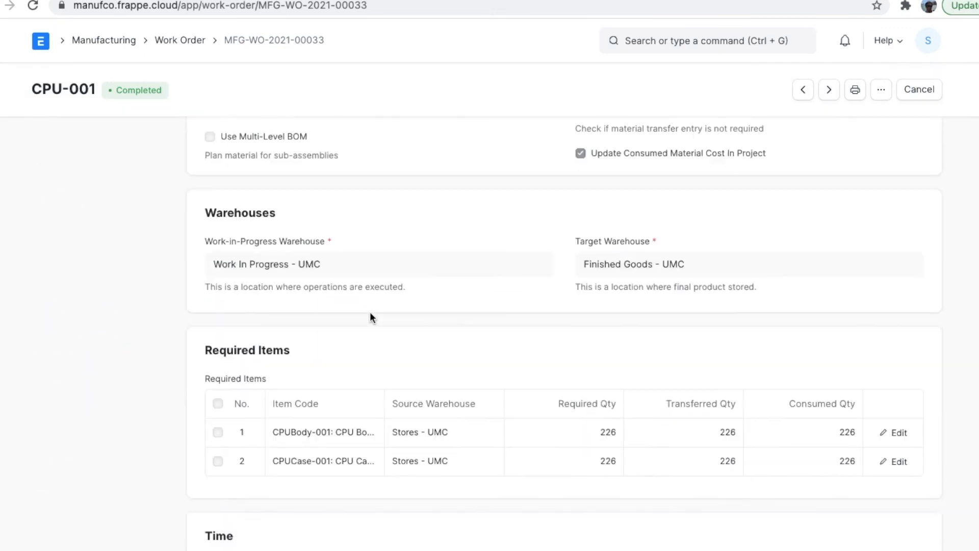
pyautogui.scroll(-3, 371, 317)
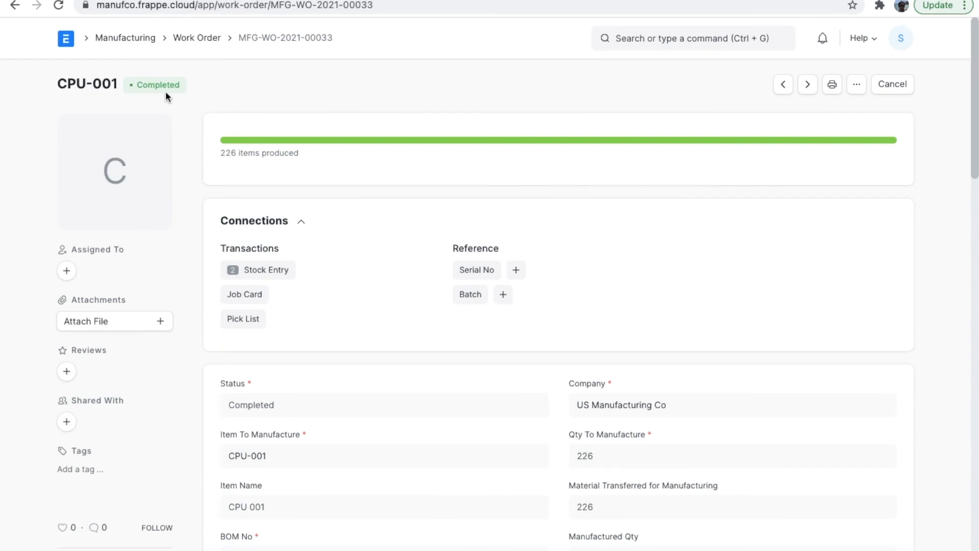
# Step: Go to the Work Order list, look over a blank new work order form, and return to the list without saving
pyautogui.click(197, 39)
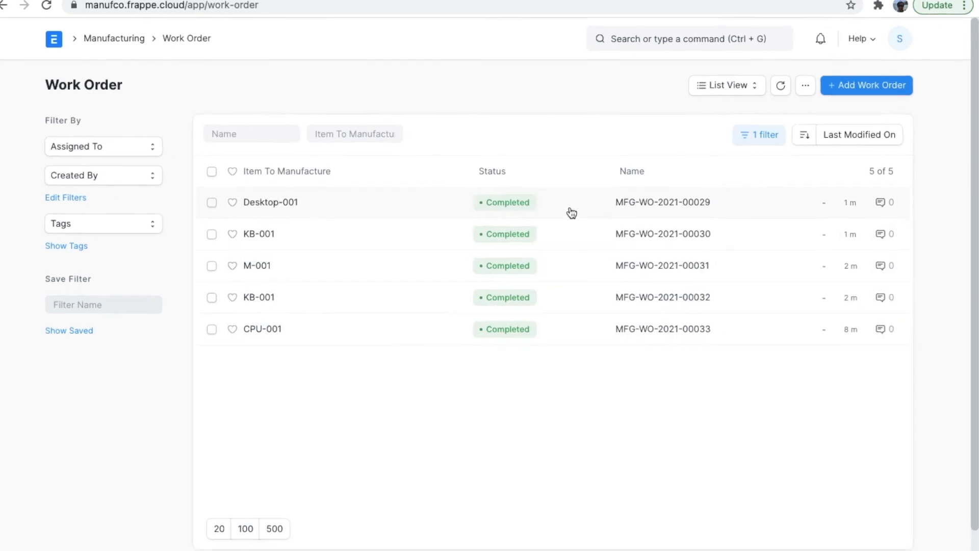
pyautogui.click(864, 84)
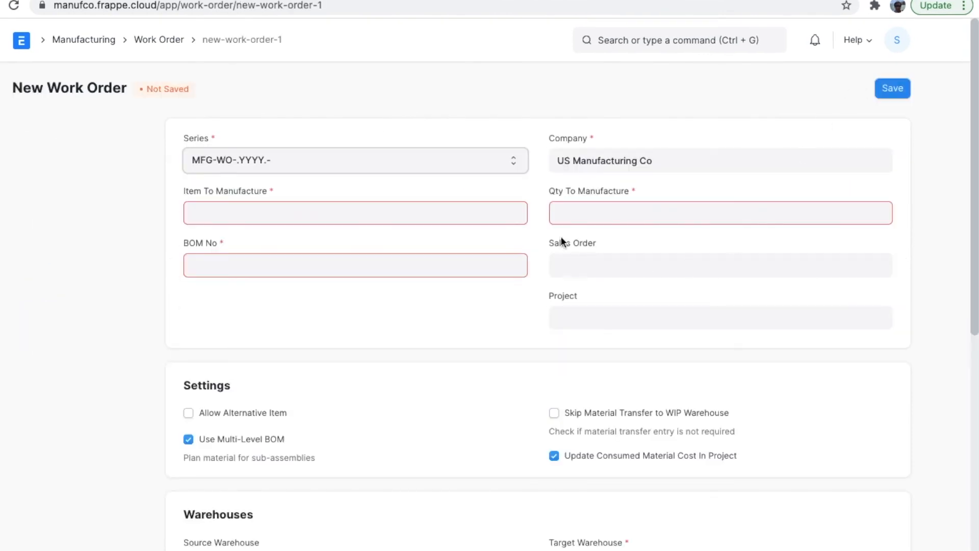
pyautogui.scroll(-1, 618, 310)
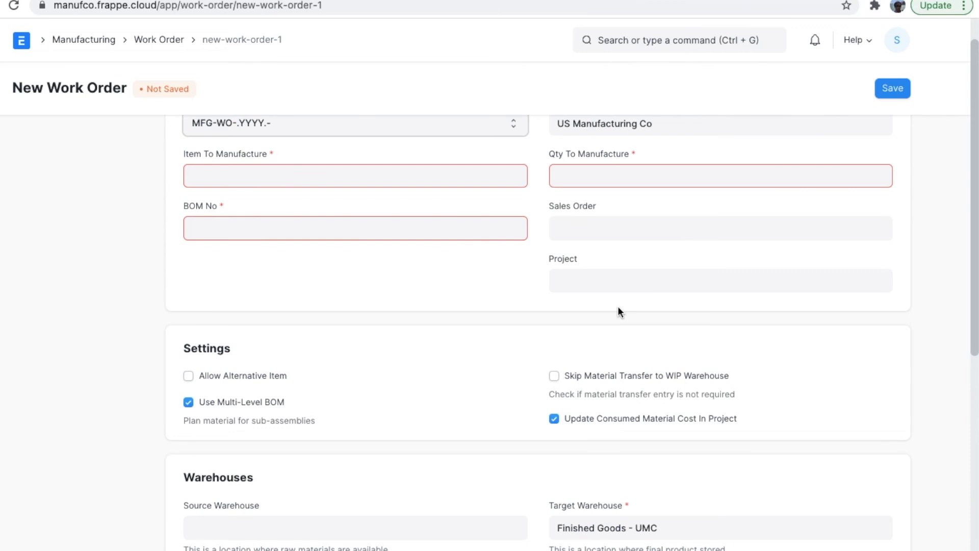
pyautogui.hscroll(-5, 618, 311)
pyautogui.scroll(1, 366, 279)
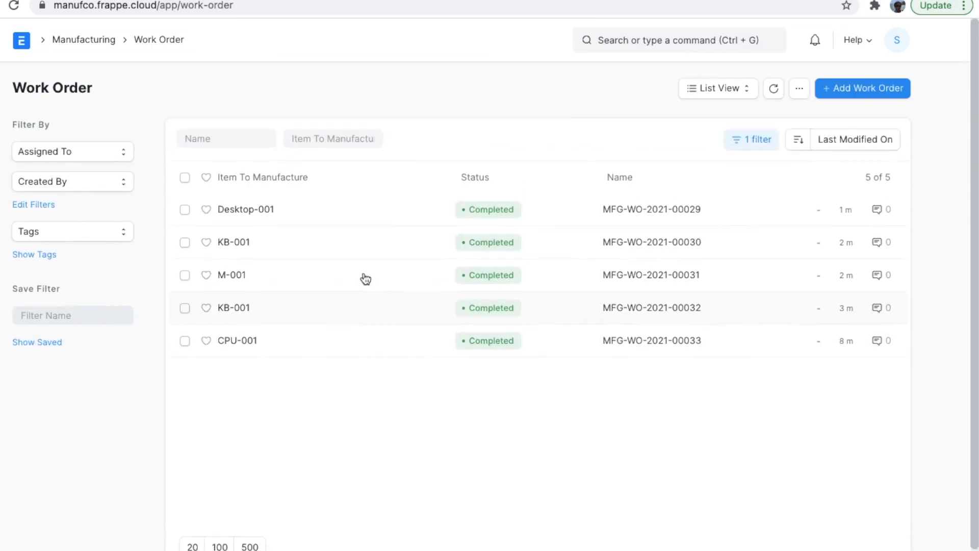
# Step: Open production plan MFG-PP-2021-00005 from the Production Plan list and close it
pyautogui.hscroll(-5, 365, 278)
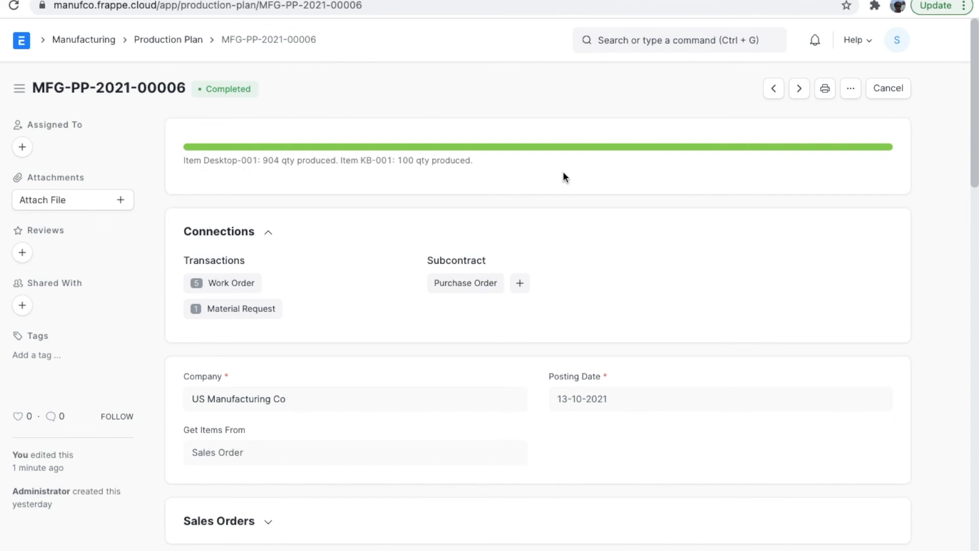
pyautogui.click(162, 47)
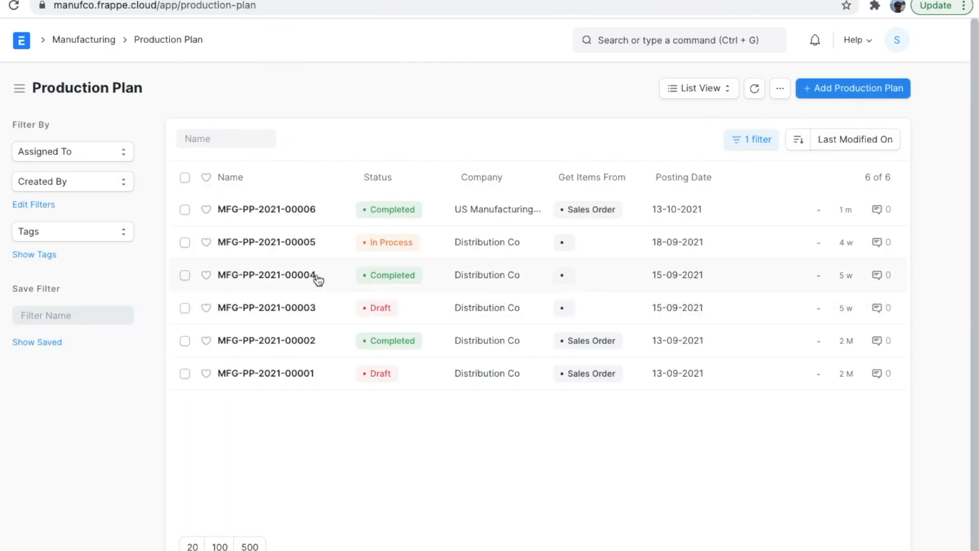
pyautogui.click(276, 242)
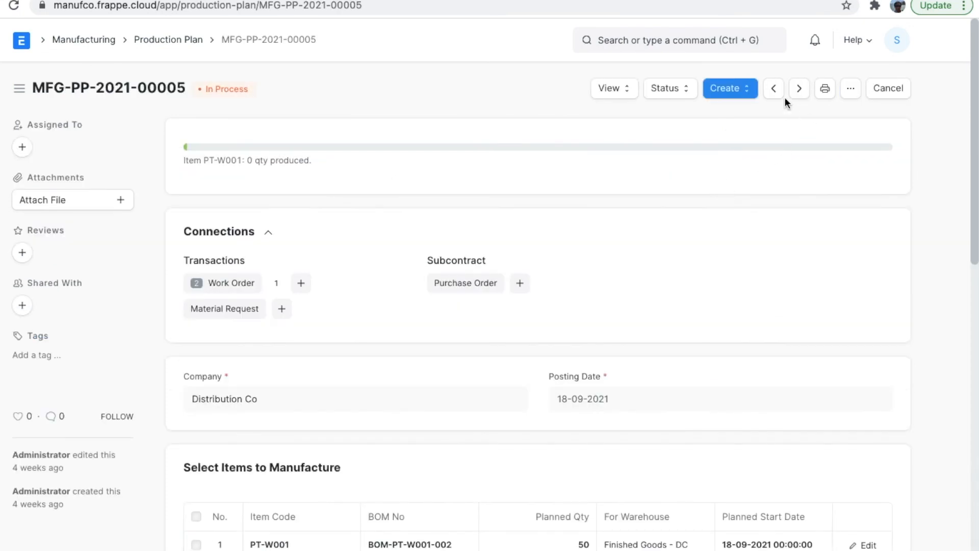
pyautogui.click(663, 89)
pyautogui.click(684, 118)
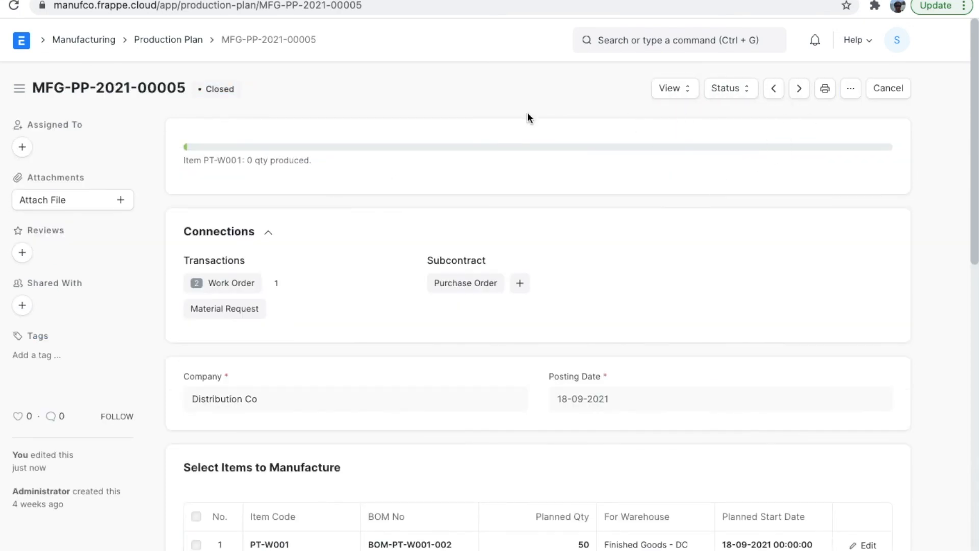